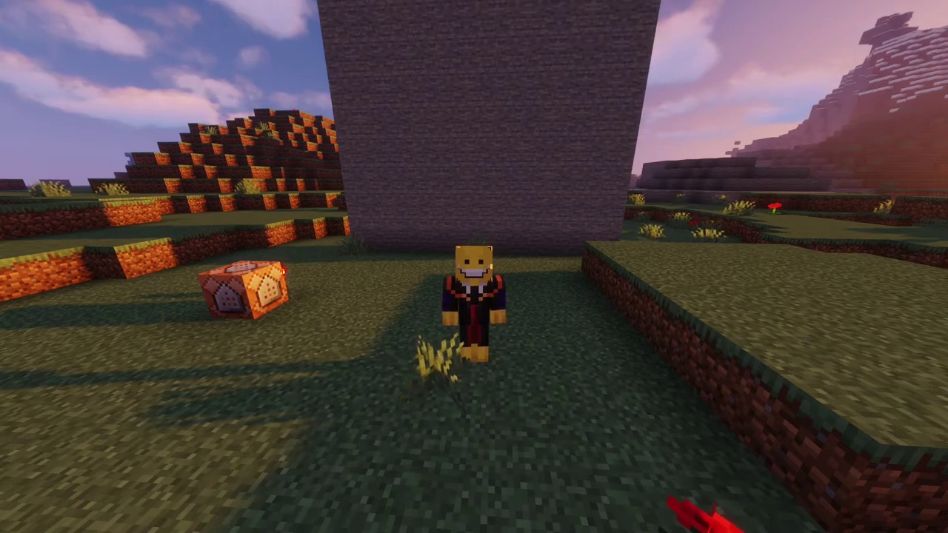
- Open the plugin's 'items (1/1)' custom items GUI with the E key
{"action": "key", "text": "e"}
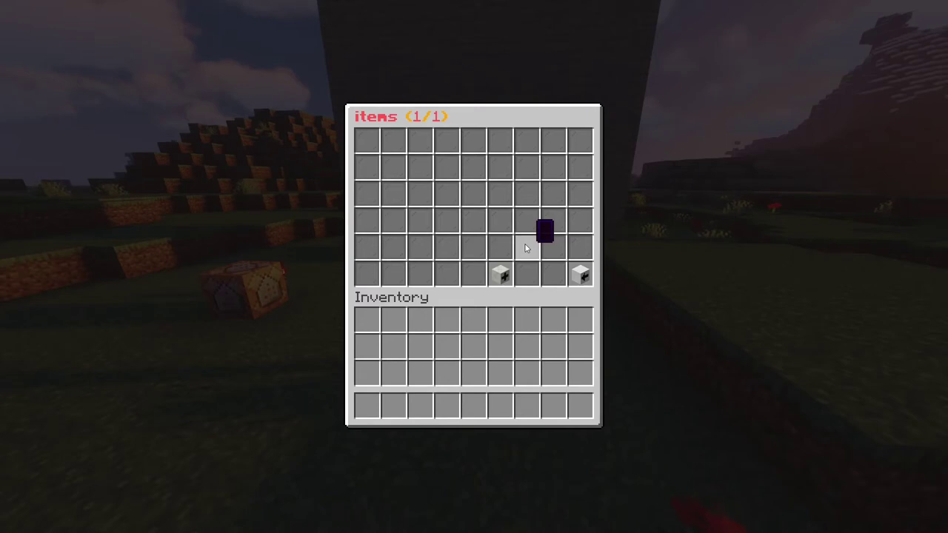
- Create a new Item and give its skillSet a Right click interaction skill
{"action": "left_click", "coordinate": [502, 273]}
{"action": "left_click", "coordinate": [508, 214]}
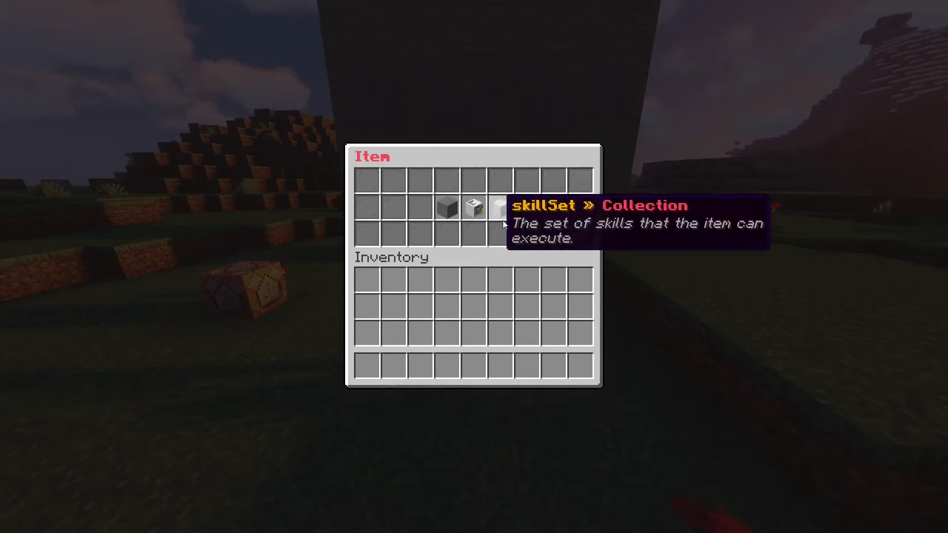
{"action": "left_click", "coordinate": [506, 214]}
{"action": "left_click", "coordinate": [502, 271]}
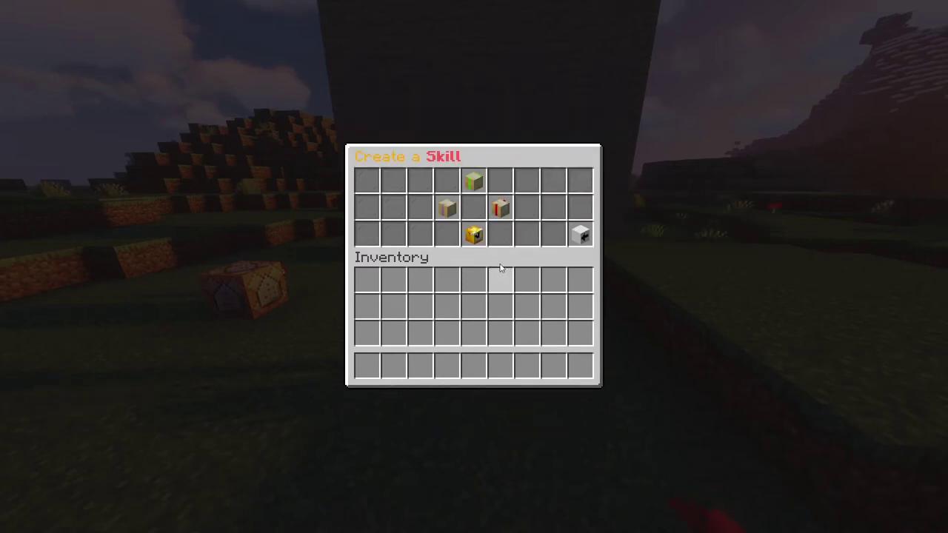
{"action": "left_click", "coordinate": [447, 207]}
{"action": "left_click", "coordinate": [495, 216]}
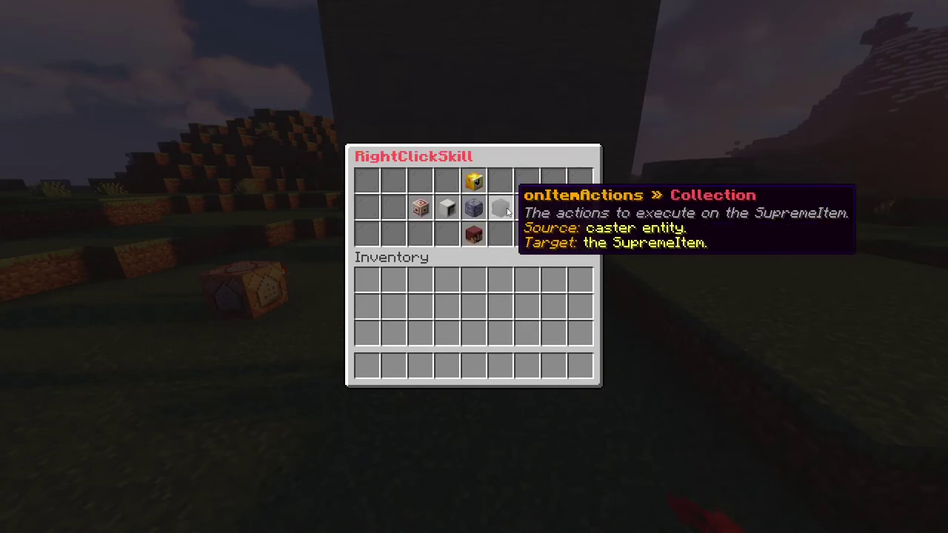
- Add a Meta > Projectile action to the skill's onCasterActions
{"action": "left_click", "coordinate": [476, 237]}
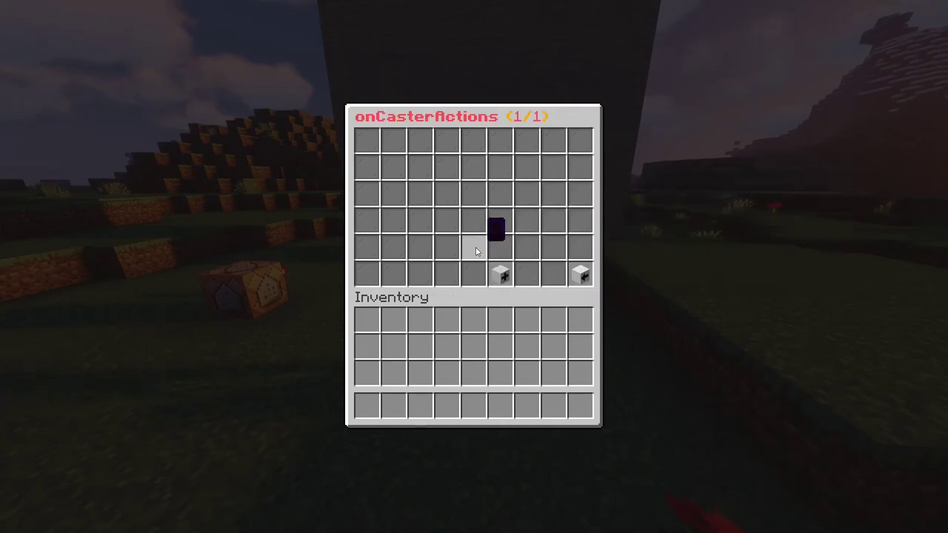
{"action": "left_click", "coordinate": [502, 275]}
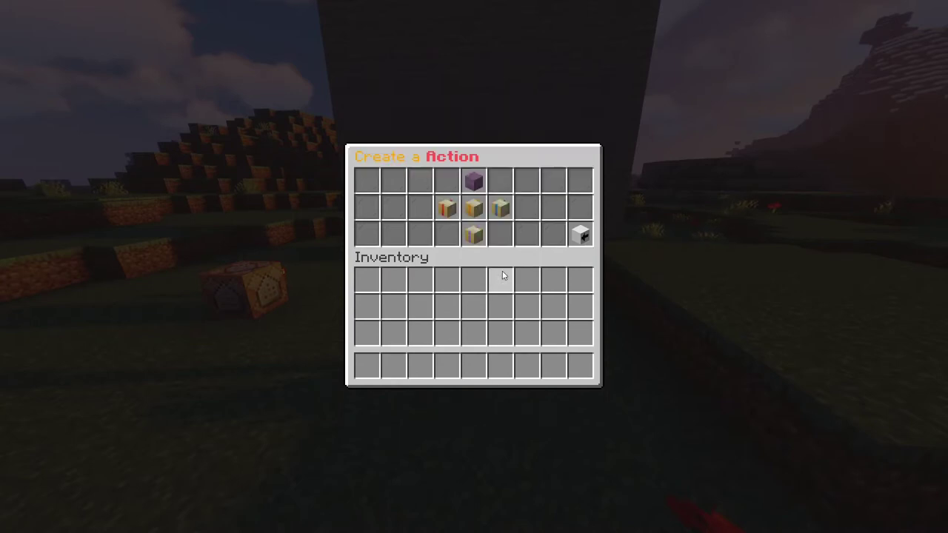
{"action": "left_click", "coordinate": [505, 212]}
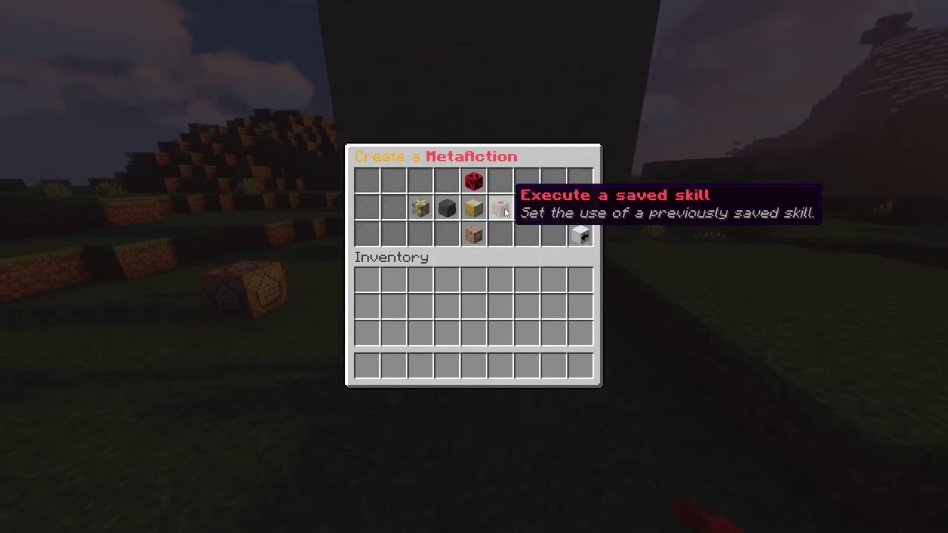
{"action": "left_click", "coordinate": [446, 211]}
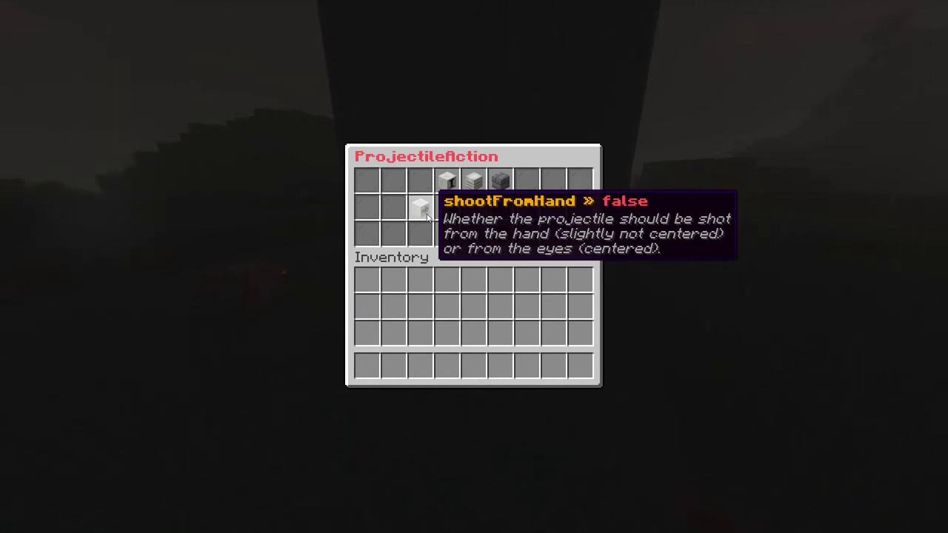
- Reveal more ProjectileAction settings and open the entity choices for the projectile
{"action": "left_click", "coordinate": [427, 215]}
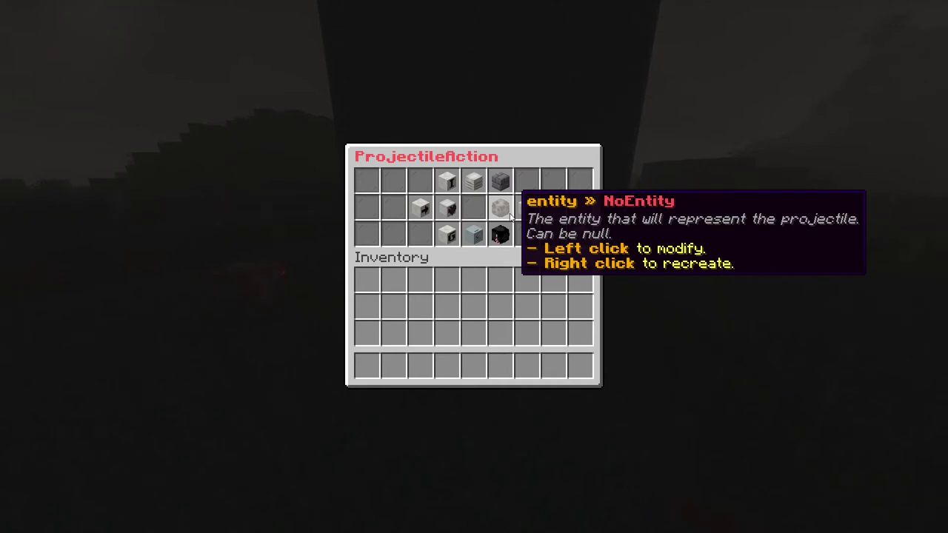
{"action": "left_click", "coordinate": [510, 216]}
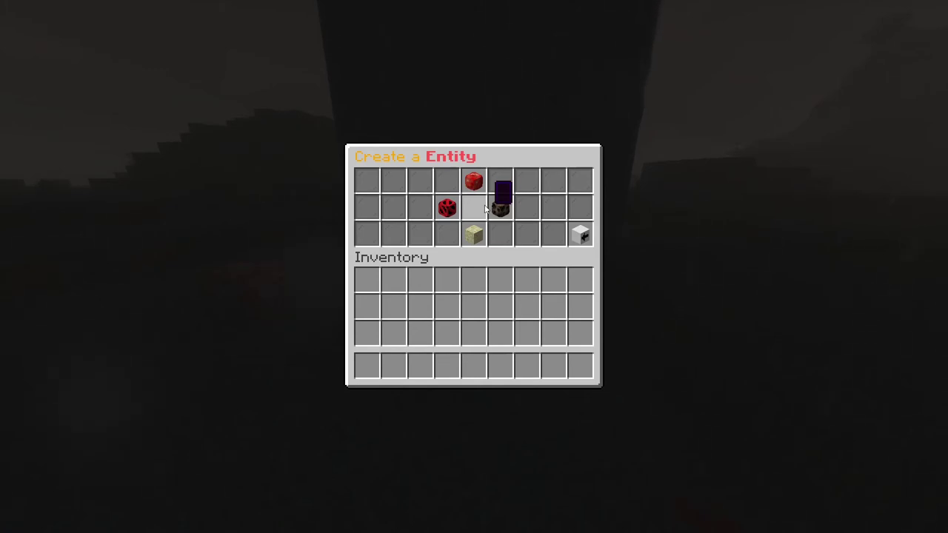
- Set the projectile to a Generic Entity of type LLAMA_SPIT
{"action": "left_click", "coordinate": [501, 208]}
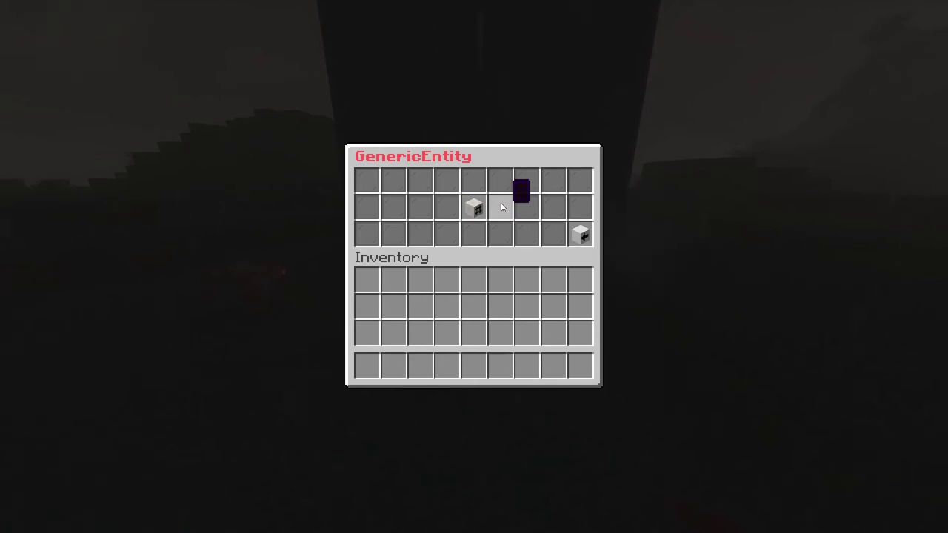
{"action": "left_click", "coordinate": [485, 210]}
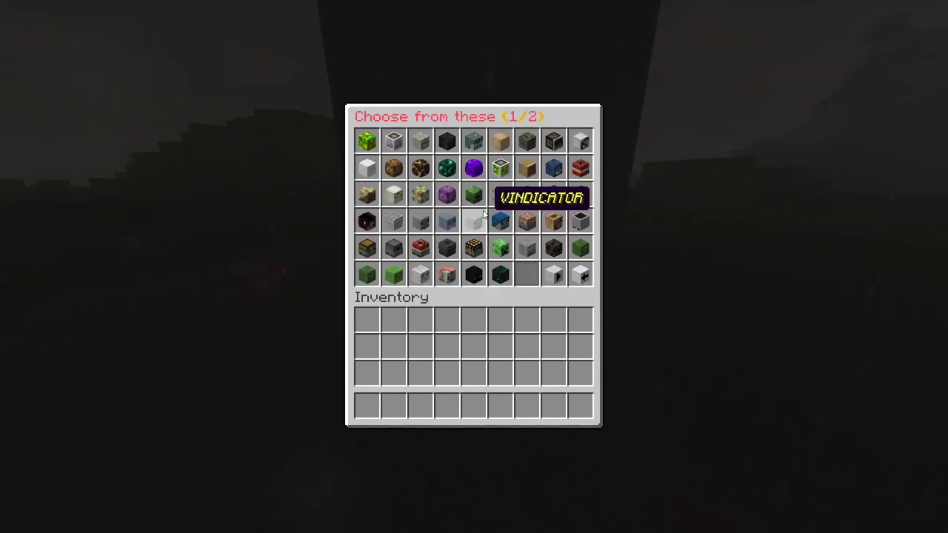
{"action": "scroll", "coordinate": [511, 207], "scroll_direction": "down", "scroll_amount": 1}
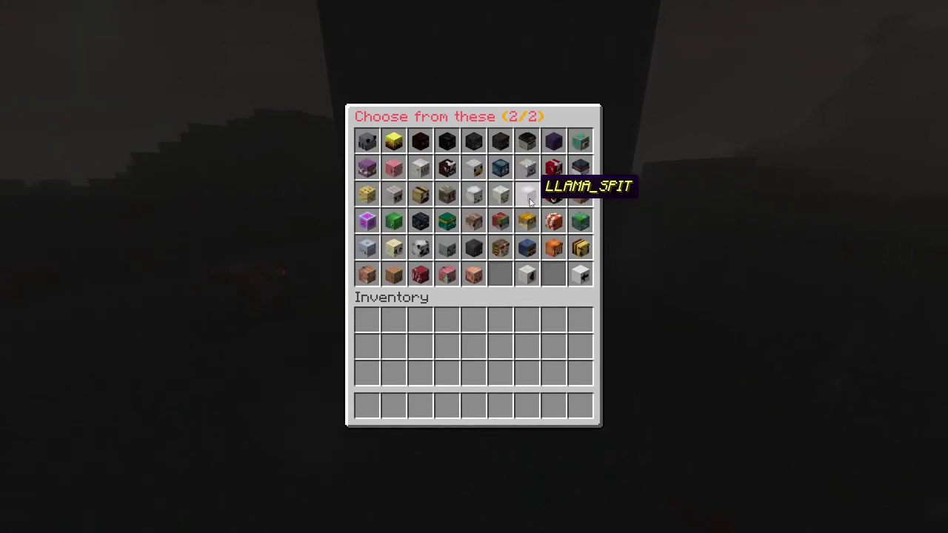
{"action": "left_click", "coordinate": [530, 201]}
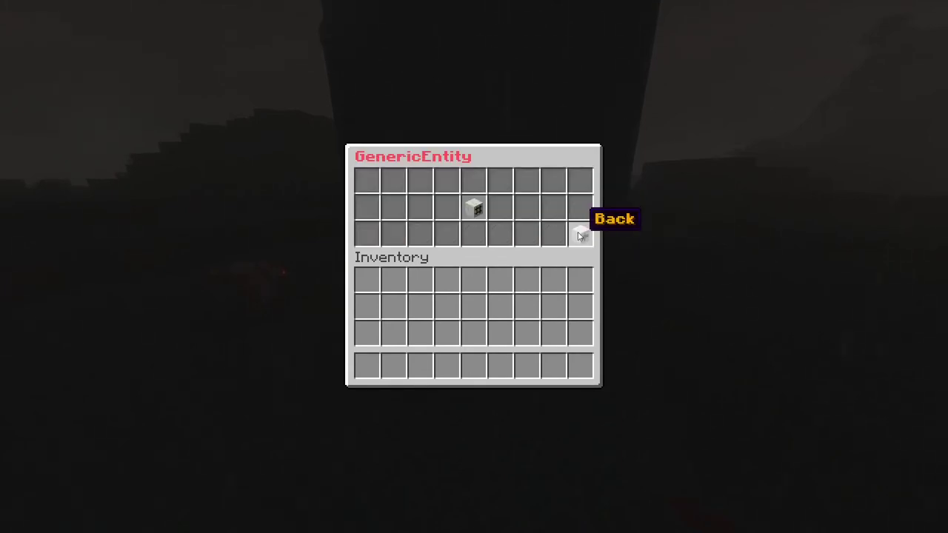
{"action": "left_click", "coordinate": [582, 234]}
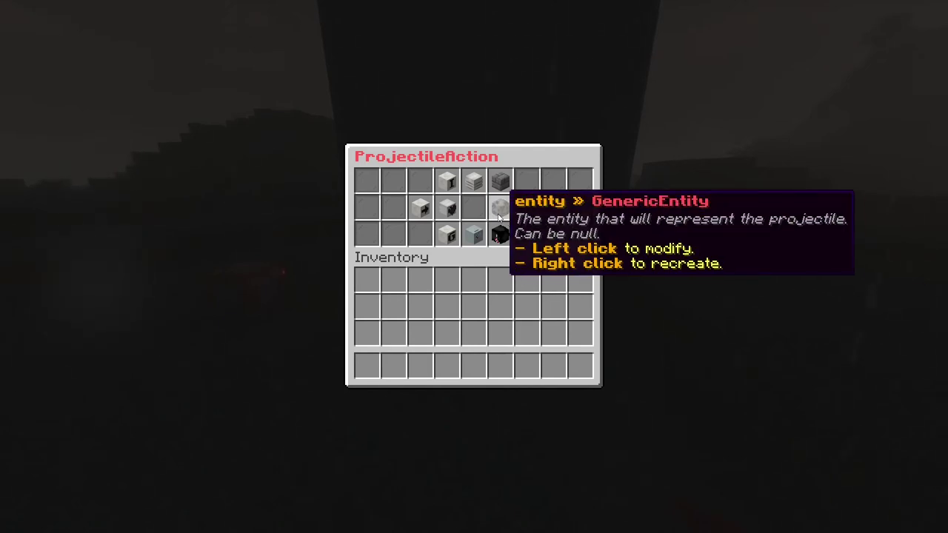
- Add a Location > Particle action to onProjectileTickActions and return to ProjectileAction
{"action": "right_click", "coordinate": [500, 213]}
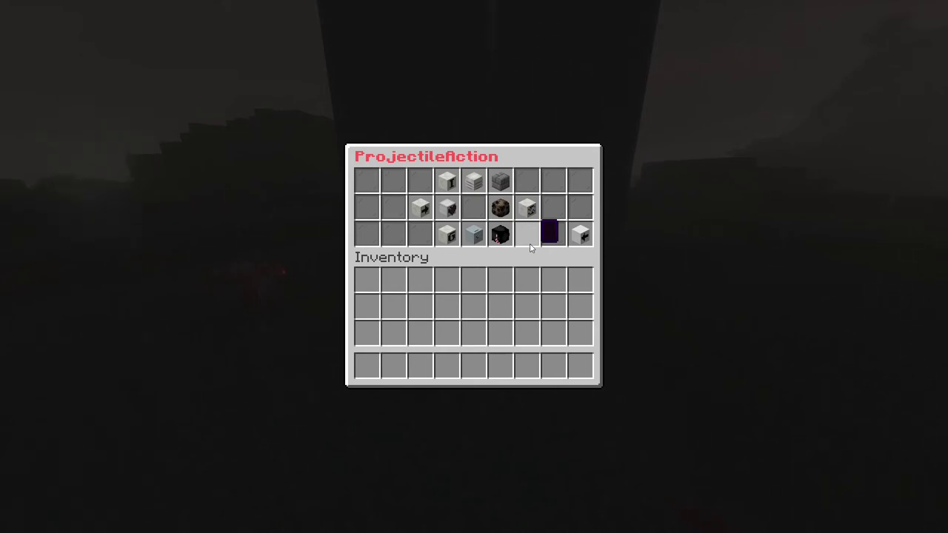
{"action": "mouse_move", "coordinate": [508, 243]}
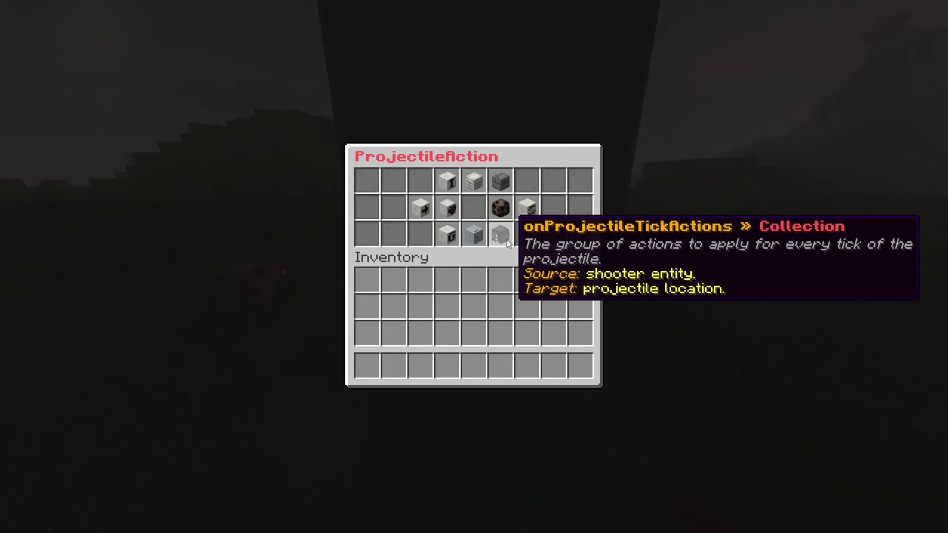
{"action": "left_click", "coordinate": [508, 243]}
{"action": "left_click", "coordinate": [500, 272]}
{"action": "left_click", "coordinate": [447, 209]}
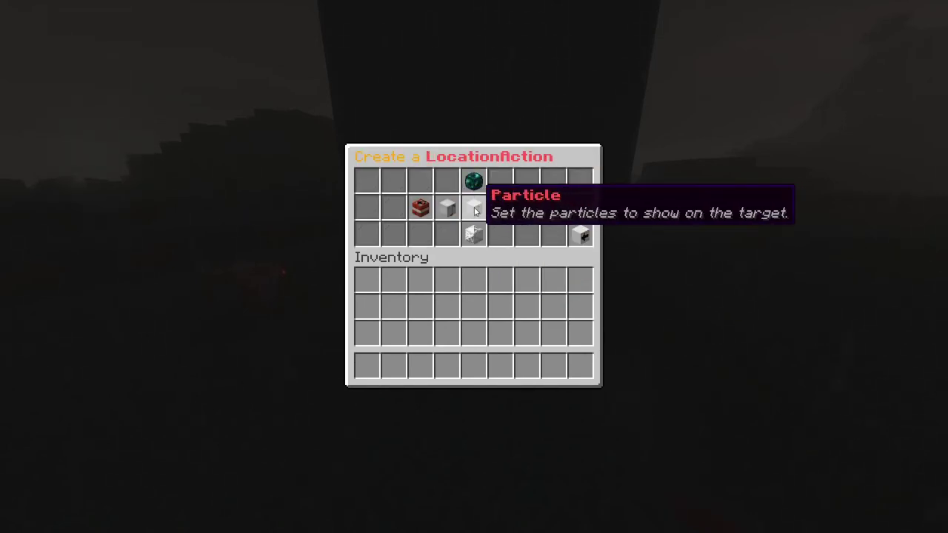
{"action": "left_click", "coordinate": [475, 210]}
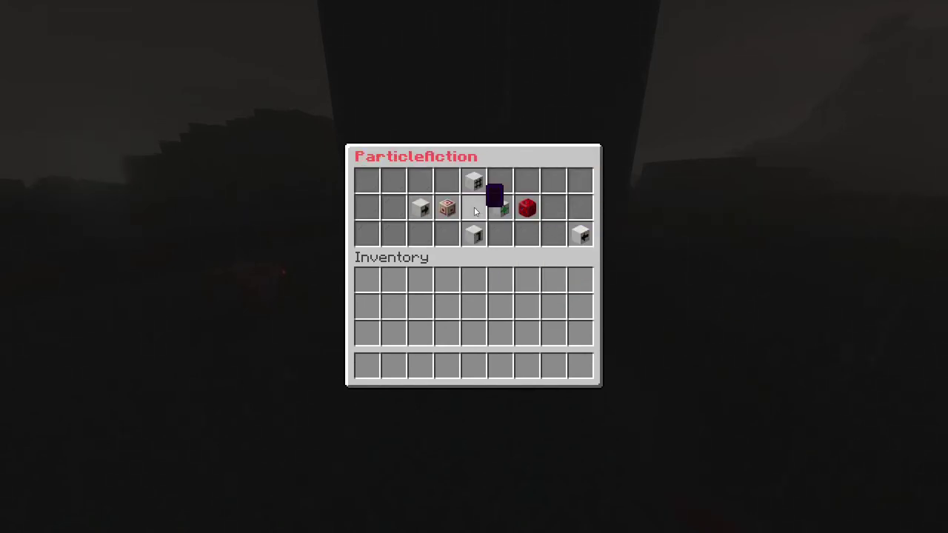
{"action": "left_click", "coordinate": [571, 246]}
{"action": "left_click", "coordinate": [580, 273]}
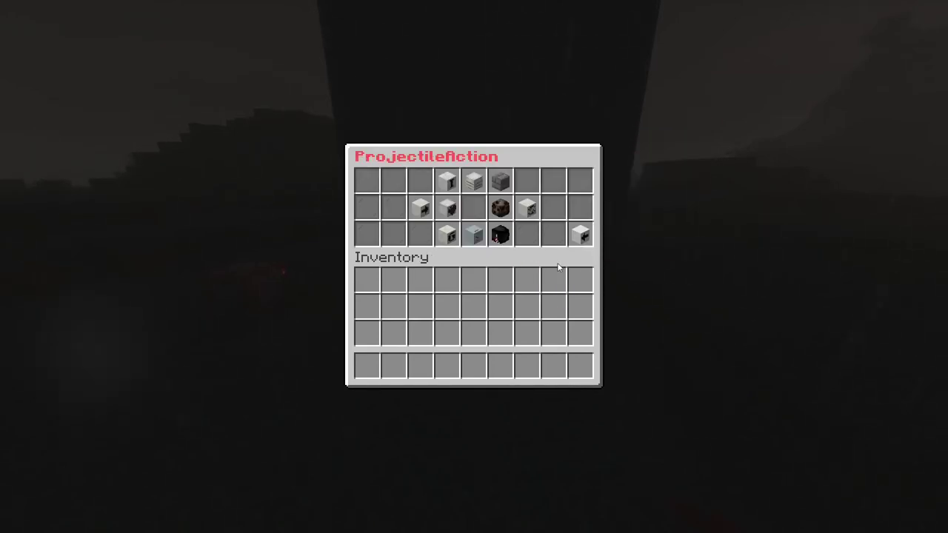
- Add a Location Targetable Explosion action to onBlockHitActions
{"action": "left_click", "coordinate": [503, 190]}
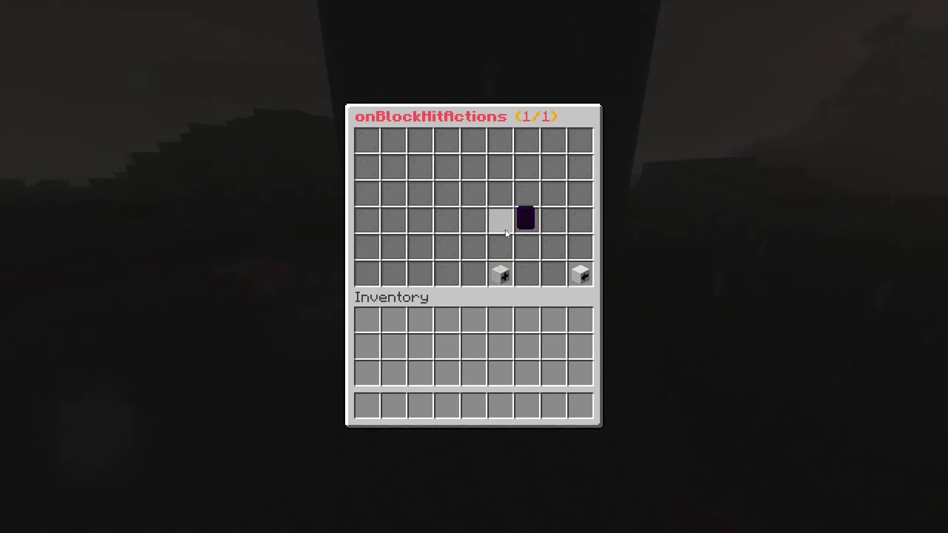
{"action": "left_click", "coordinate": [501, 275]}
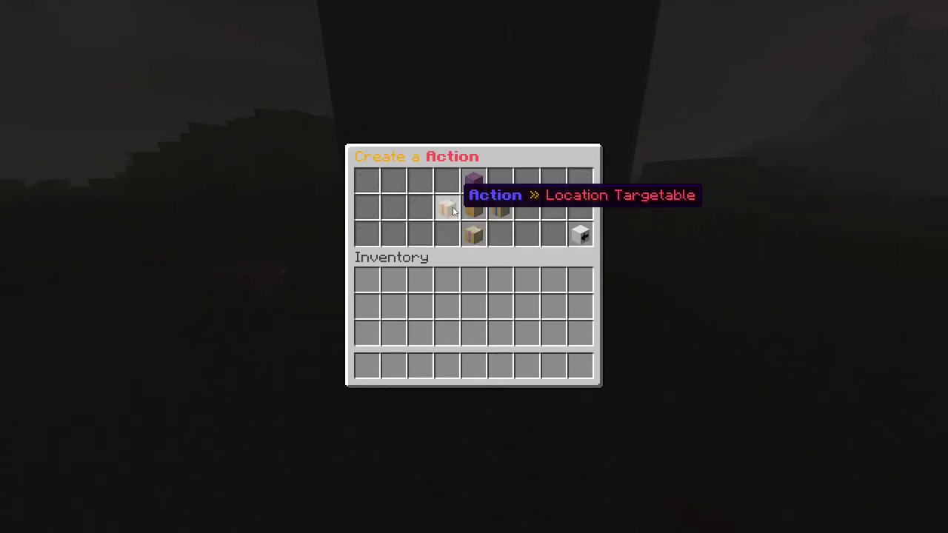
{"action": "left_click", "coordinate": [450, 211]}
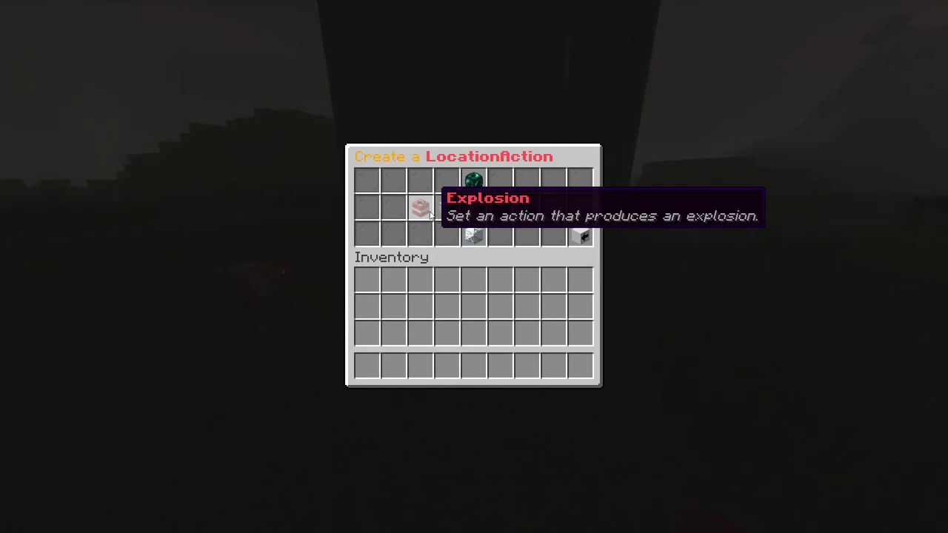
{"action": "left_click", "coordinate": [430, 215]}
{"action": "key", "text": "Escape"}
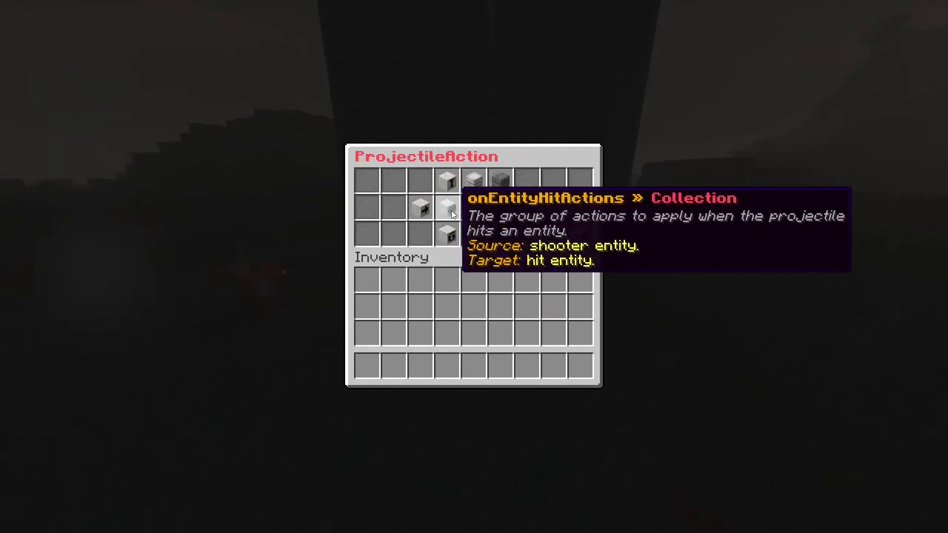
- Add an Entity Effect action of type LEVITATION to onEntityHitActions, then close the editor
{"action": "left_click", "coordinate": [451, 214]}
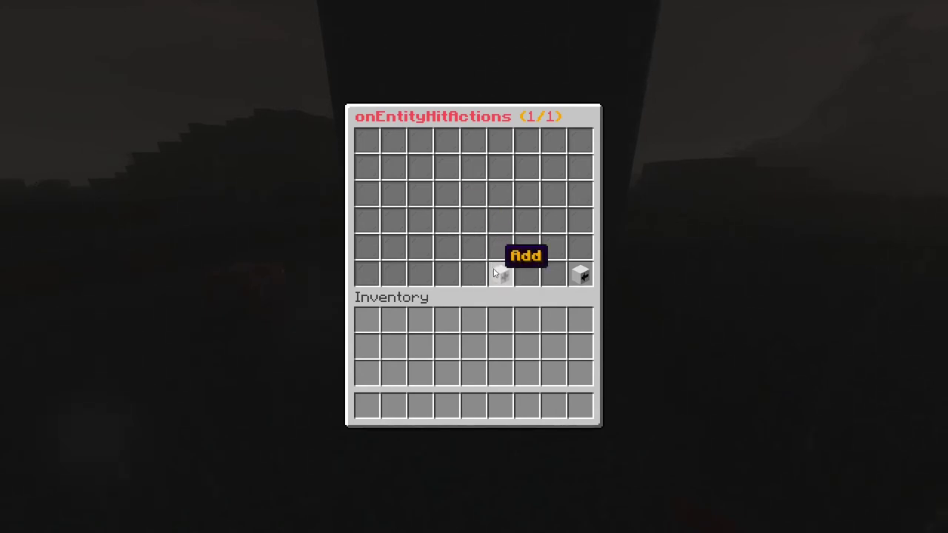
{"action": "left_click", "coordinate": [505, 276]}
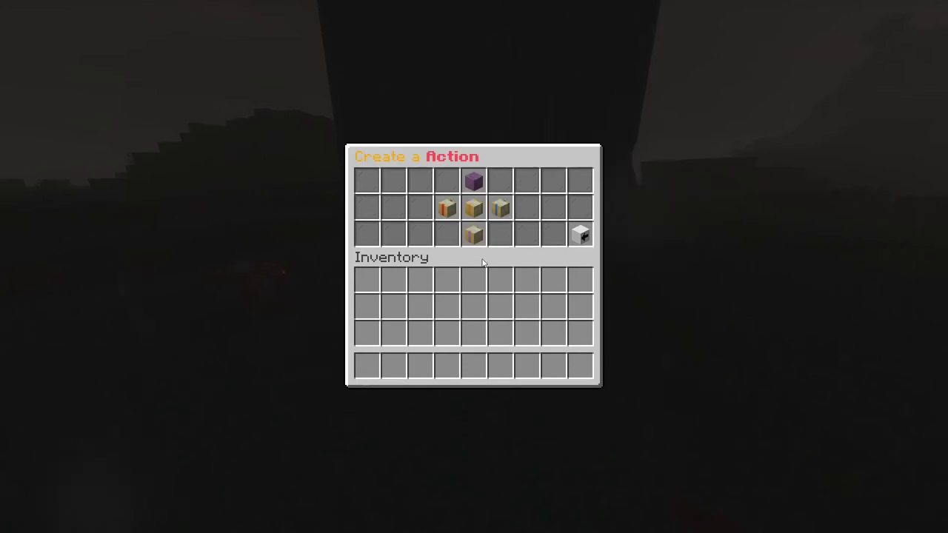
{"action": "left_click", "coordinate": [471, 214]}
{"action": "left_click", "coordinate": [469, 216]}
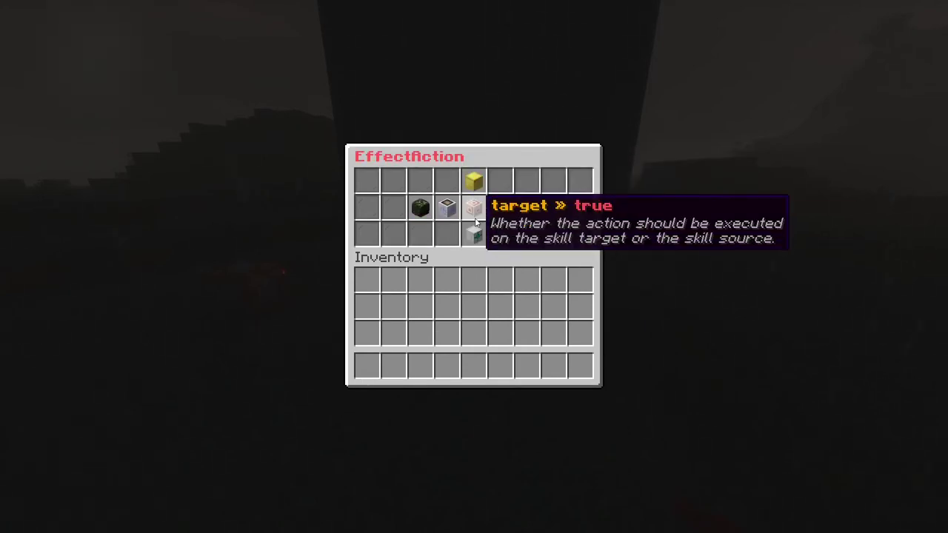
{"action": "left_click", "coordinate": [465, 214]}
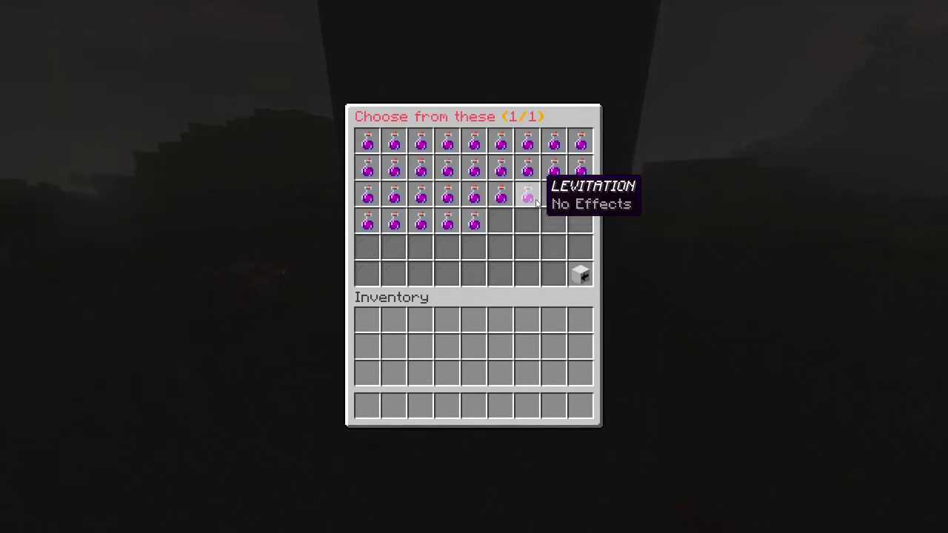
{"action": "left_click", "coordinate": [536, 202]}
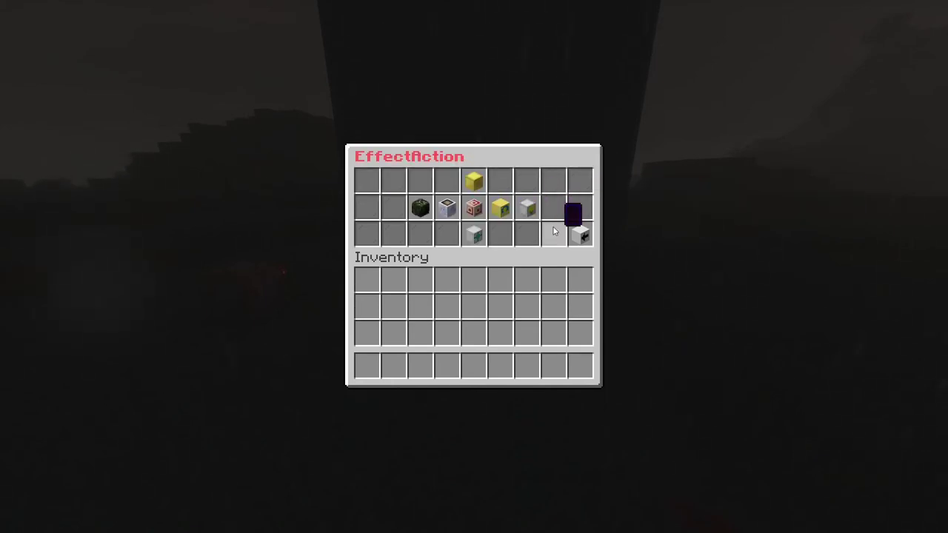
{"action": "key", "text": "Escape"}
- Take the Stone item from /si list into the hotbar and right-click to fire it
{"action": "type", "text": "/si "}
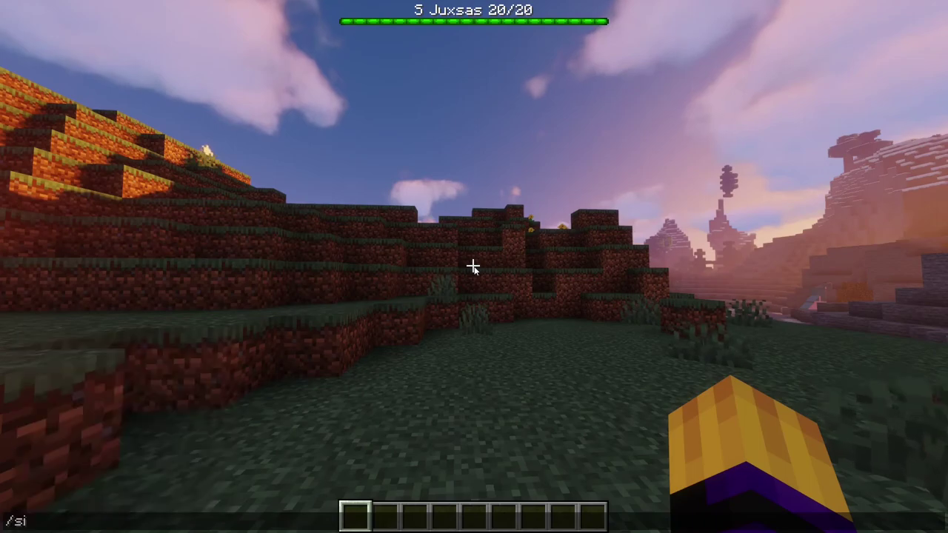
{"action": "type", "text": "list"}
{"action": "key", "text": "Return"}
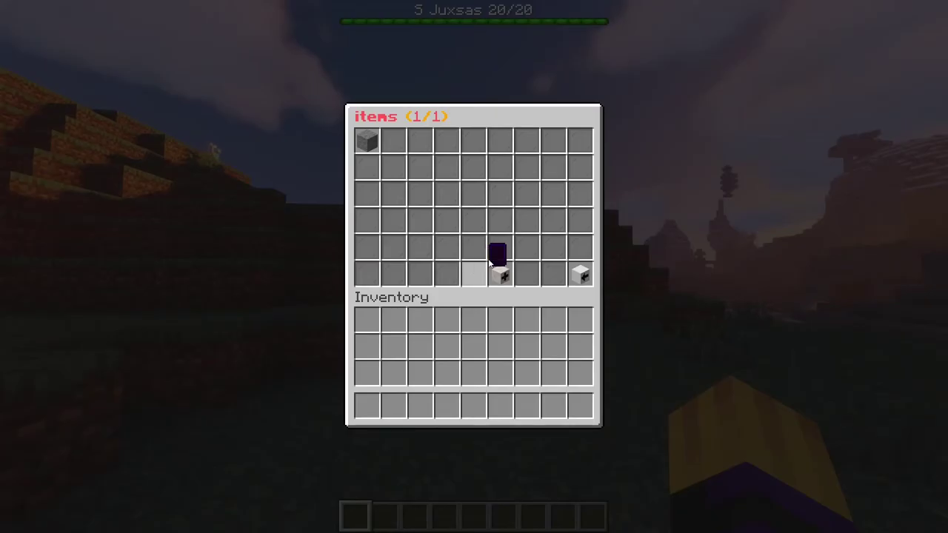
{"action": "middle_click", "coordinate": [369, 137]}
{"action": "key", "text": "Escape"}
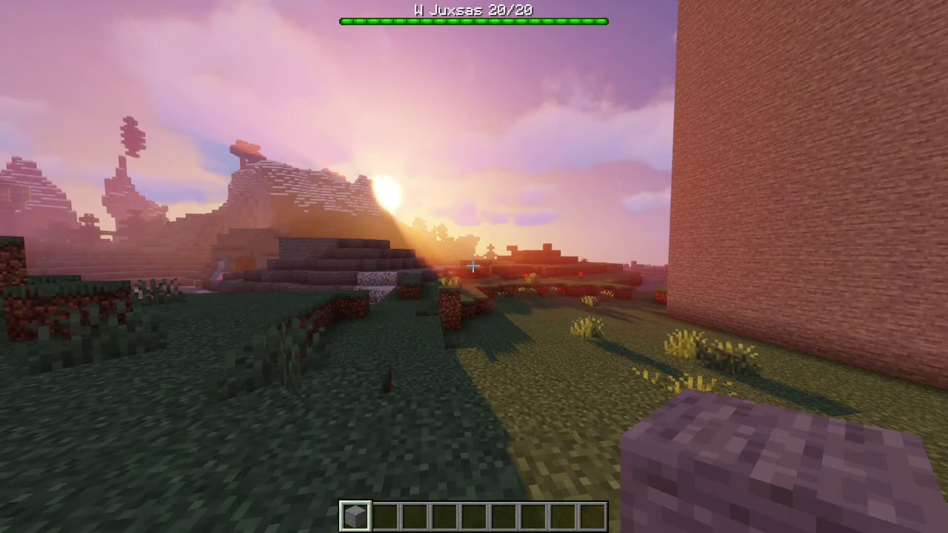
{"action": "right_click", "coordinate": [473, 265]}
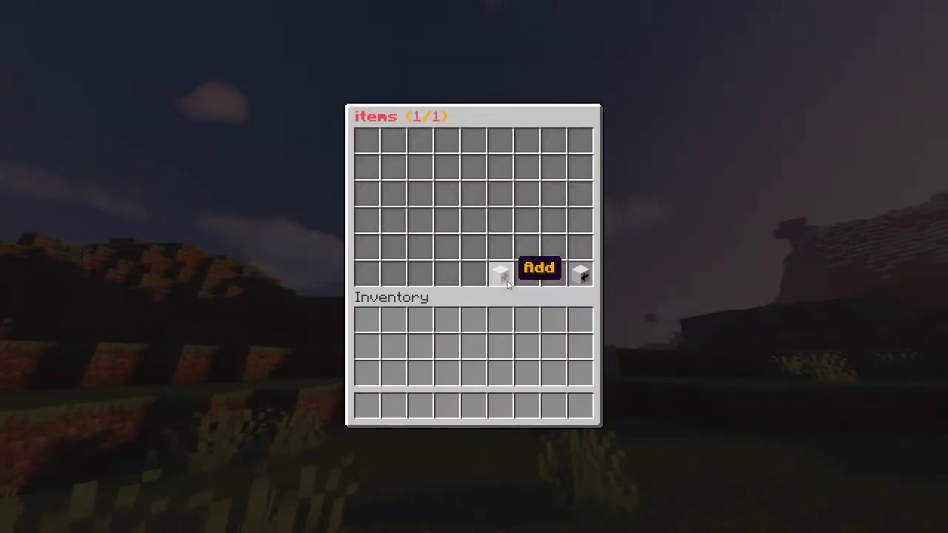
- Create another supreme item and give its skillSet a Right click interaction skill
{"action": "left_click", "coordinate": [538, 268]}
{"action": "left_click", "coordinate": [472, 220]}
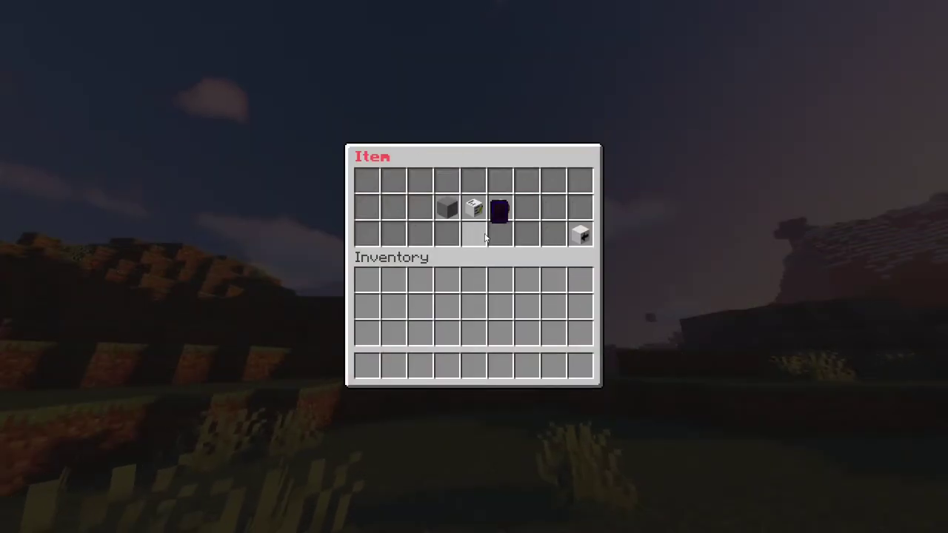
{"action": "left_click", "coordinate": [498, 211]}
{"action": "left_click", "coordinate": [501, 271]}
{"action": "left_click", "coordinate": [444, 211]}
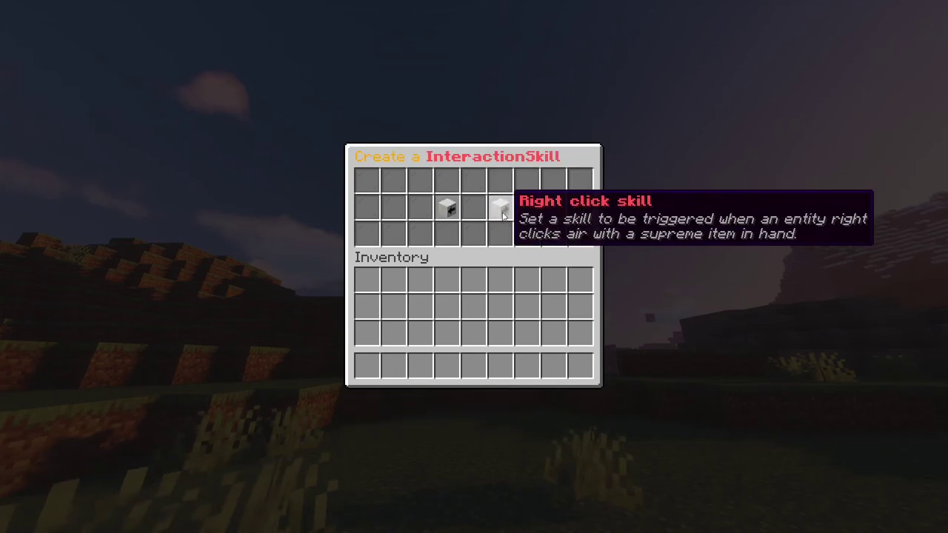
{"action": "left_click", "coordinate": [500, 209]}
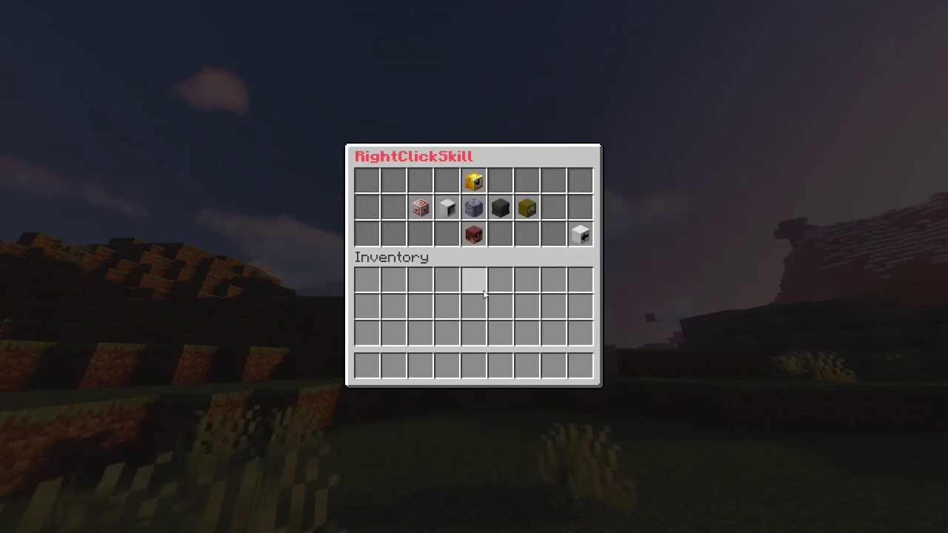
- Add a caster action and choose Meta > Wrapper in onCasterActions
{"action": "left_click", "coordinate": [475, 235]}
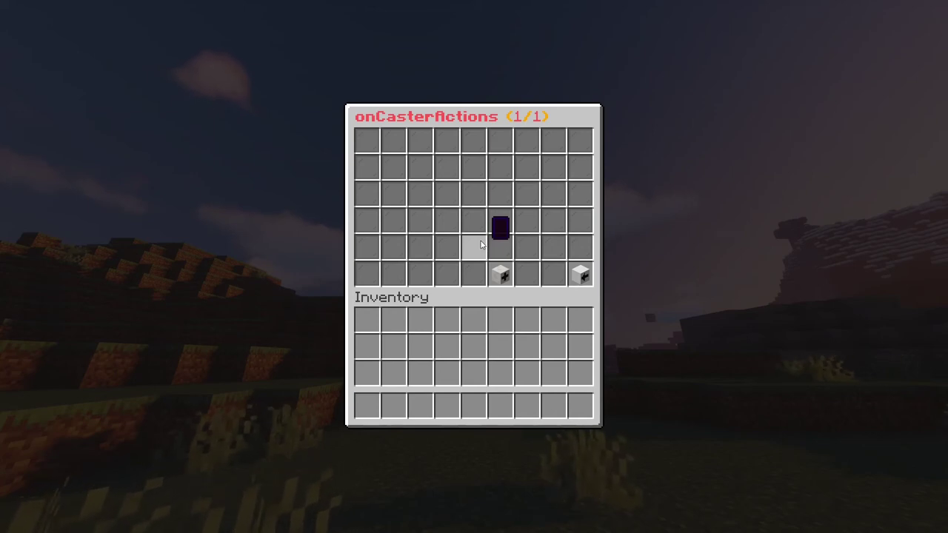
{"action": "left_click", "coordinate": [500, 273]}
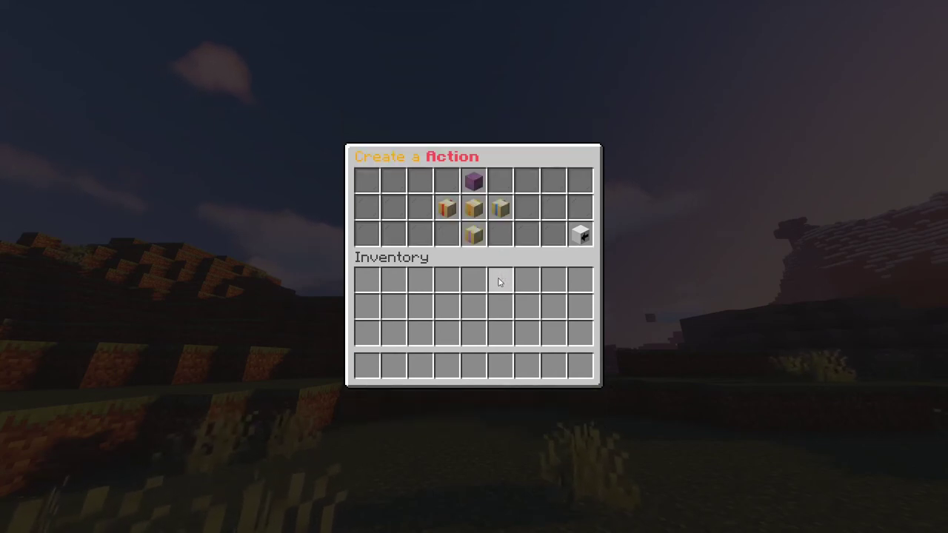
{"action": "left_click", "coordinate": [497, 212]}
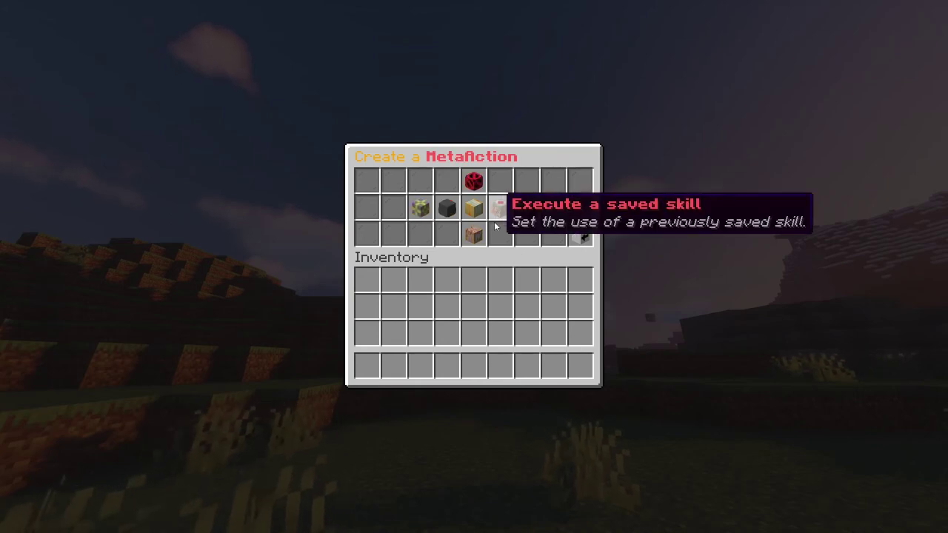
{"action": "left_click", "coordinate": [479, 213]}
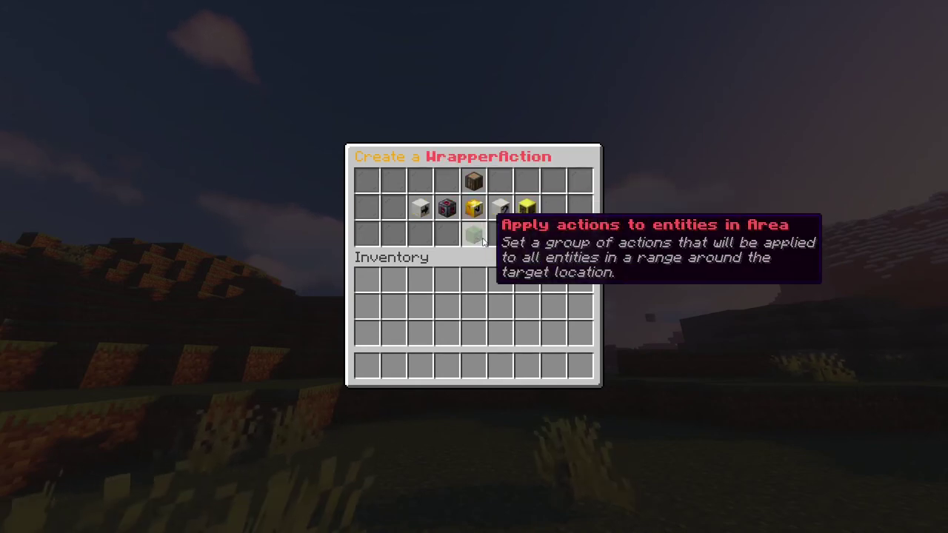